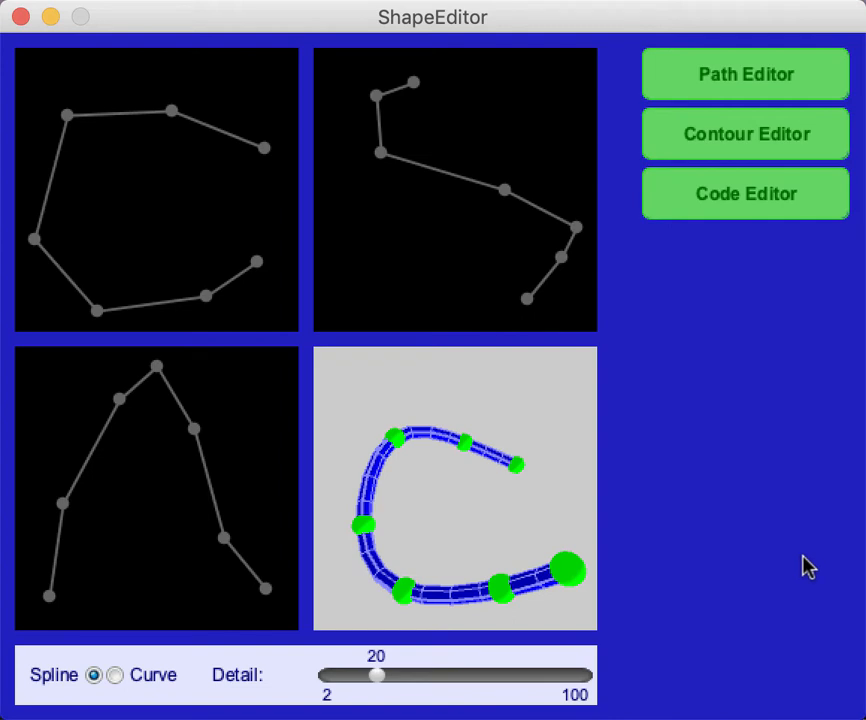
# - Set the path type to Curve and raise its detail to 80
pyautogui.moveTo(493, 526); pyautogui.dragTo(549, 466)
pyautogui.moveTo(429, 462); pyautogui.dragTo(458, 490)
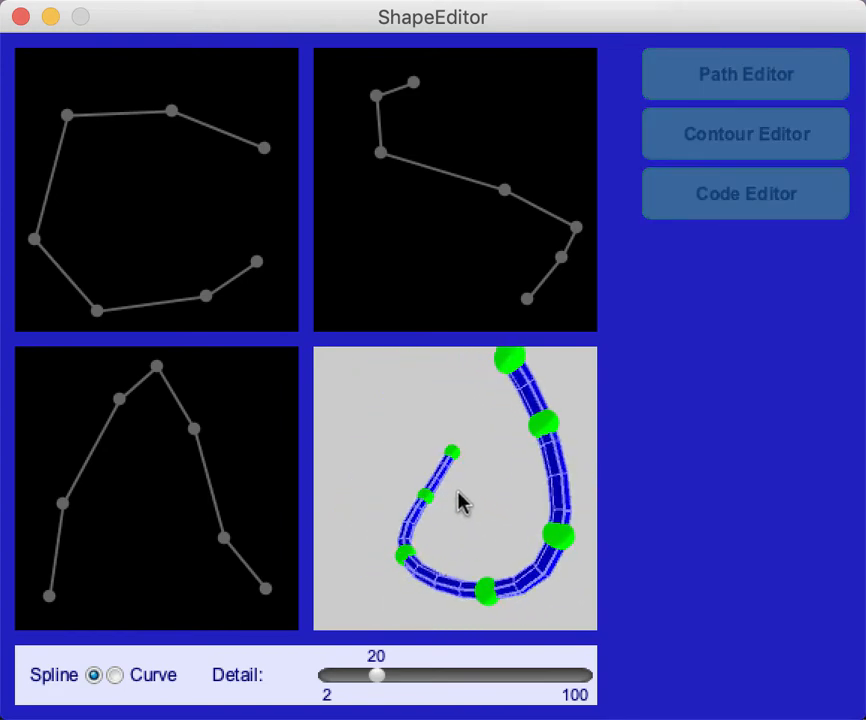
pyautogui.scroll(5, 446, 491)
pyautogui.scroll(-5, 448, 497)
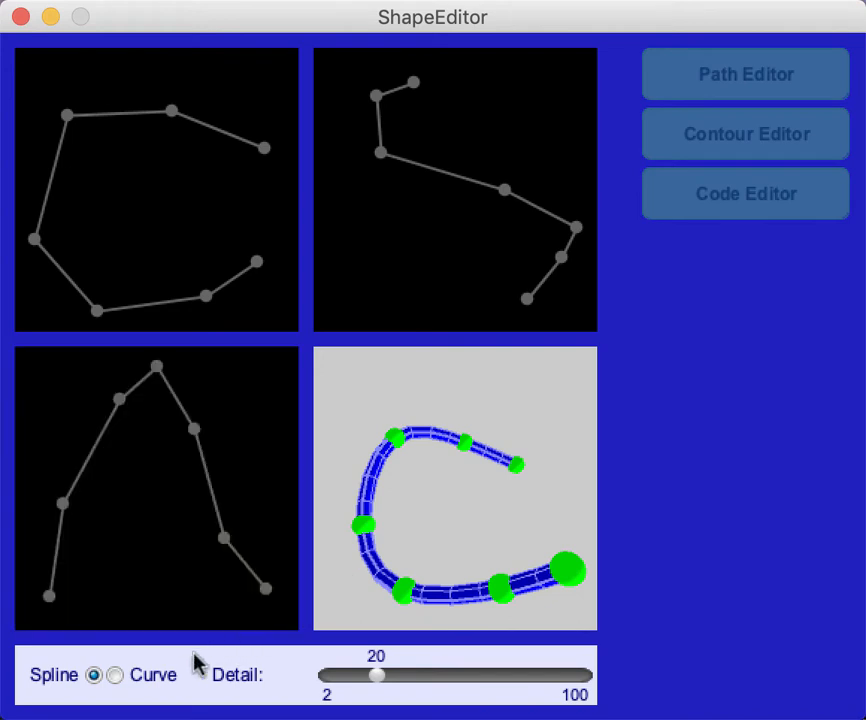
pyautogui.click(115, 676)
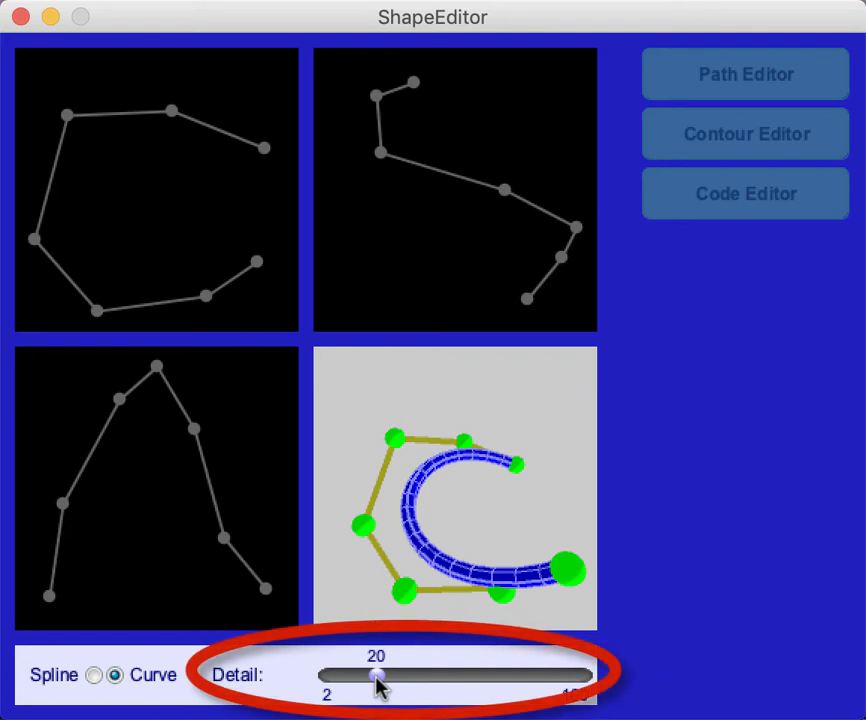
pyautogui.moveTo(378, 682); pyautogui.dragTo(531, 683)
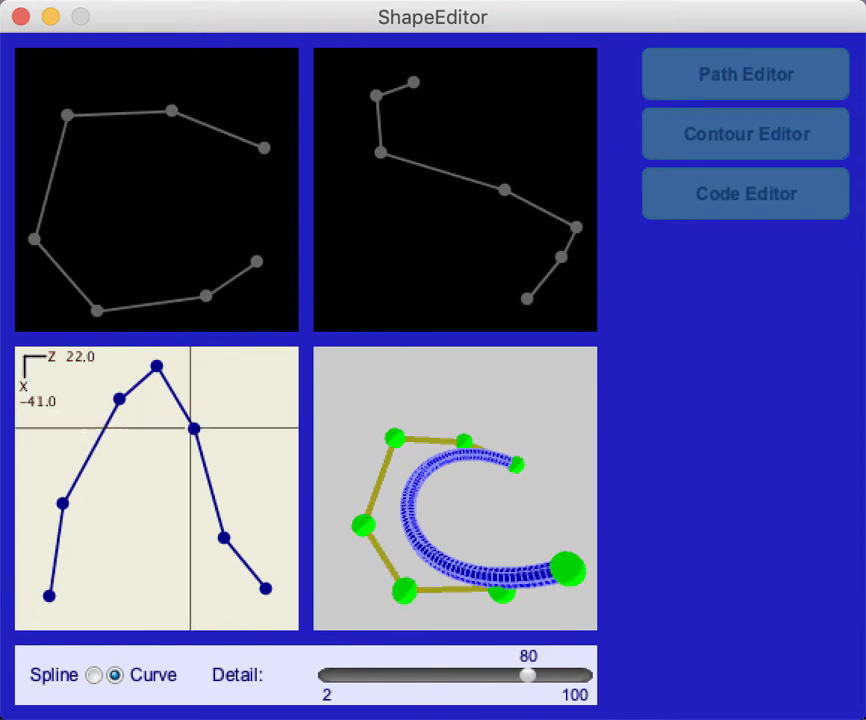
# - Delete the path's apex point in the XZ view and insert a new point midway along the long segment that replaces it
pyautogui.click(157, 365)
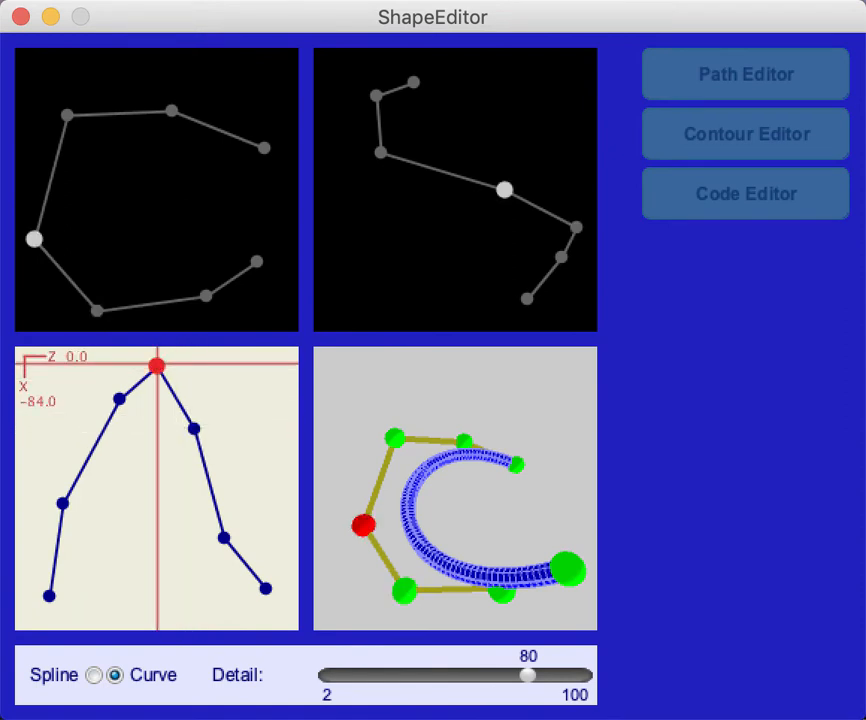
pyautogui.press('Delete')
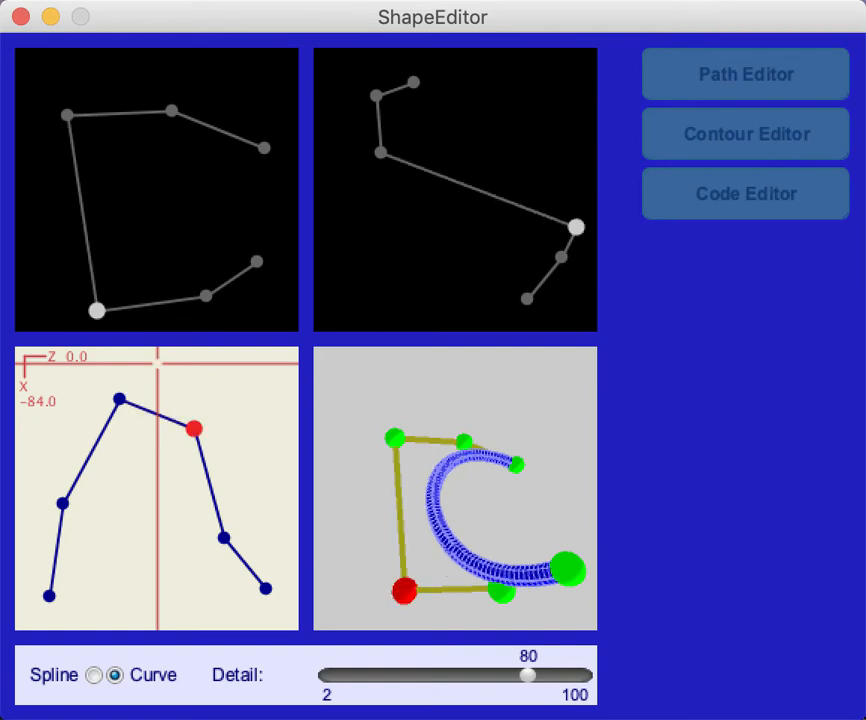
pyautogui.click(84, 207)
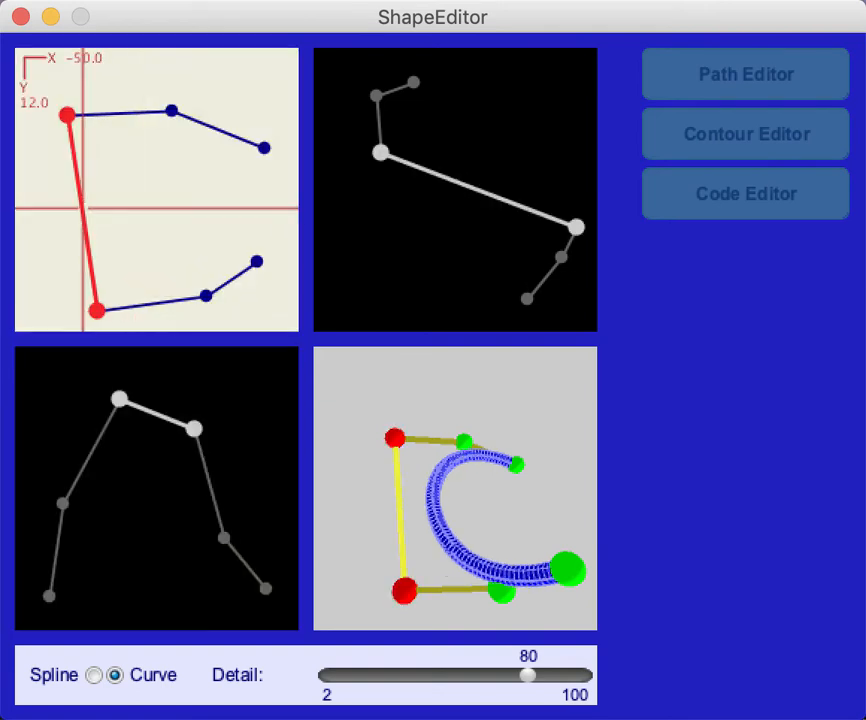
pyautogui.press('i')
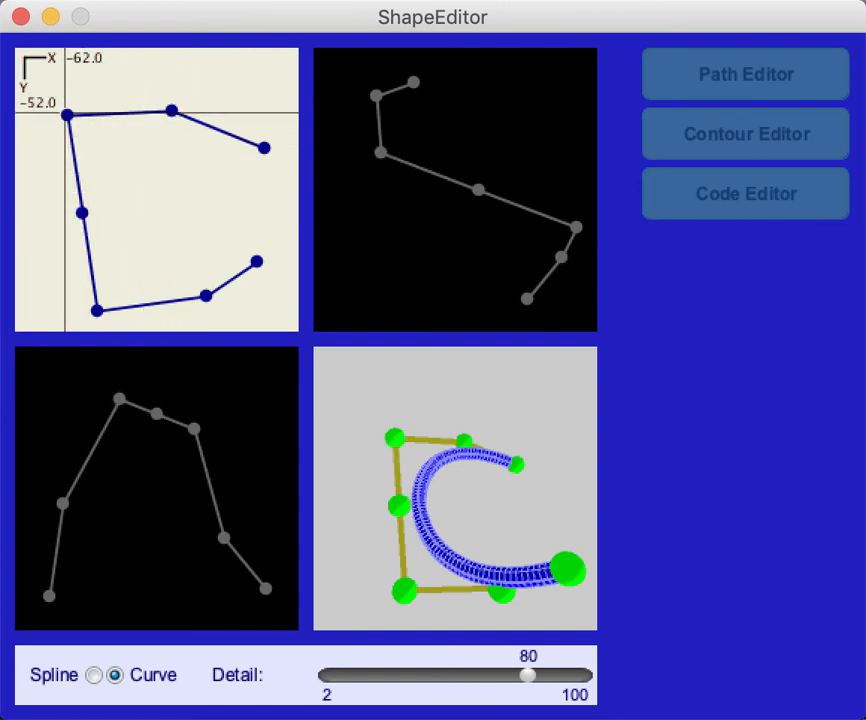
# - In the XY view, move the path's upper-left corner point inward and shift the upper-right end segment downward
pyautogui.moveTo(70, 115); pyautogui.dragTo(130, 143)
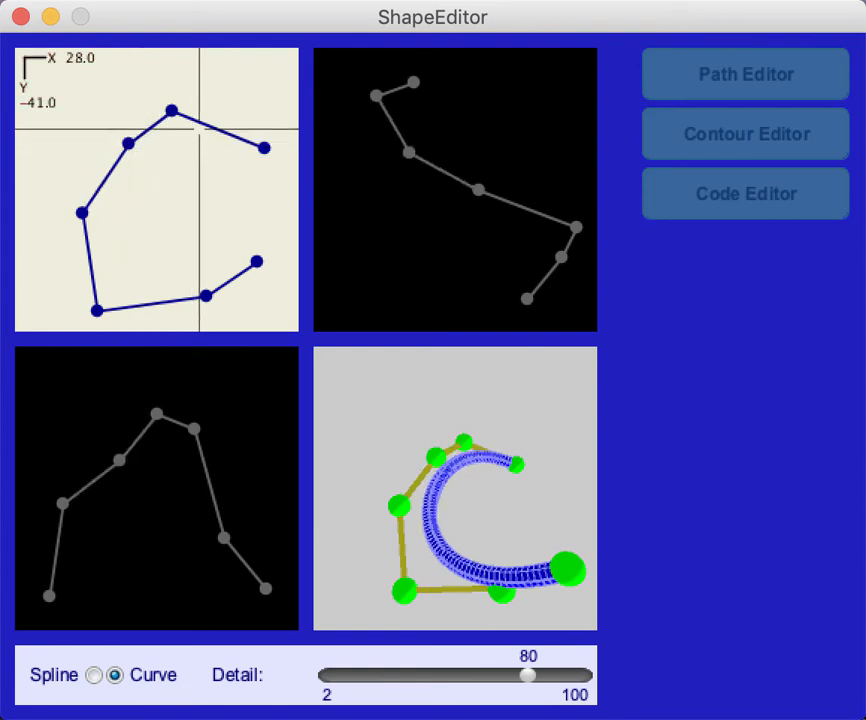
pyautogui.moveTo(205, 126); pyautogui.dragTo(218, 168)
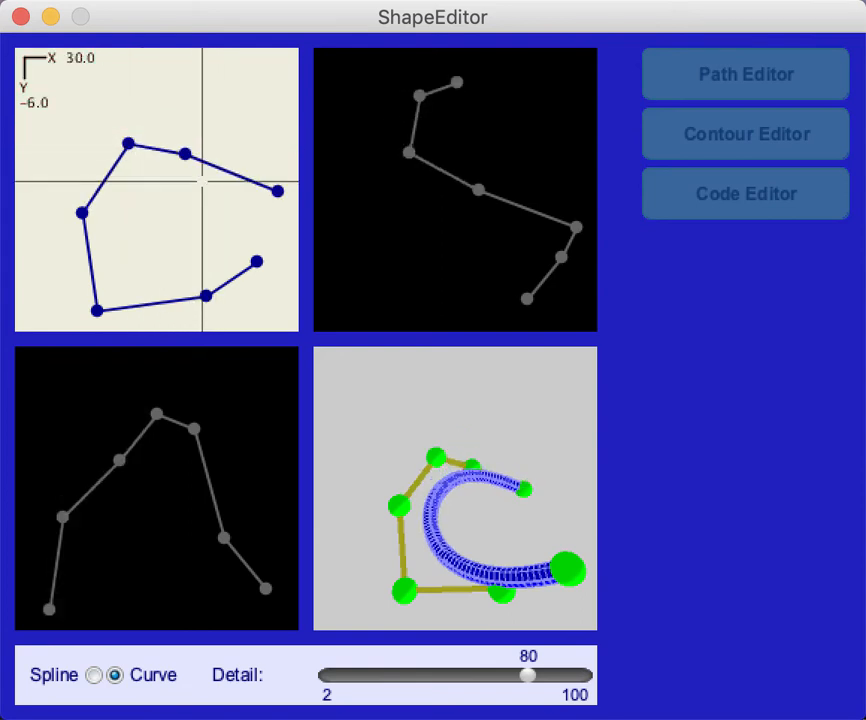
pyautogui.scroll(3, 186, 226)
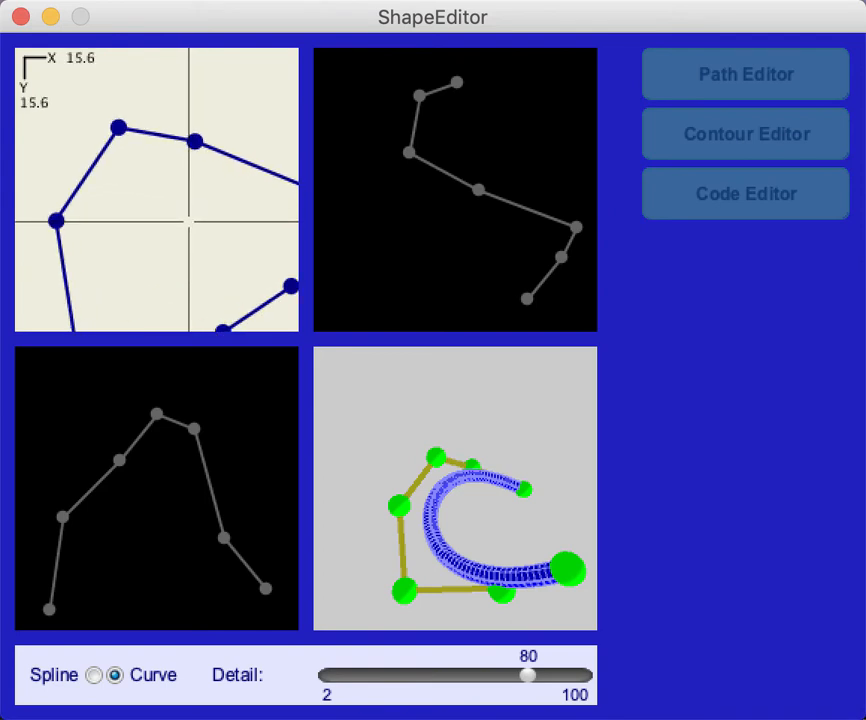
pyautogui.moveTo(188, 221); pyautogui.dragTo(206, 278)
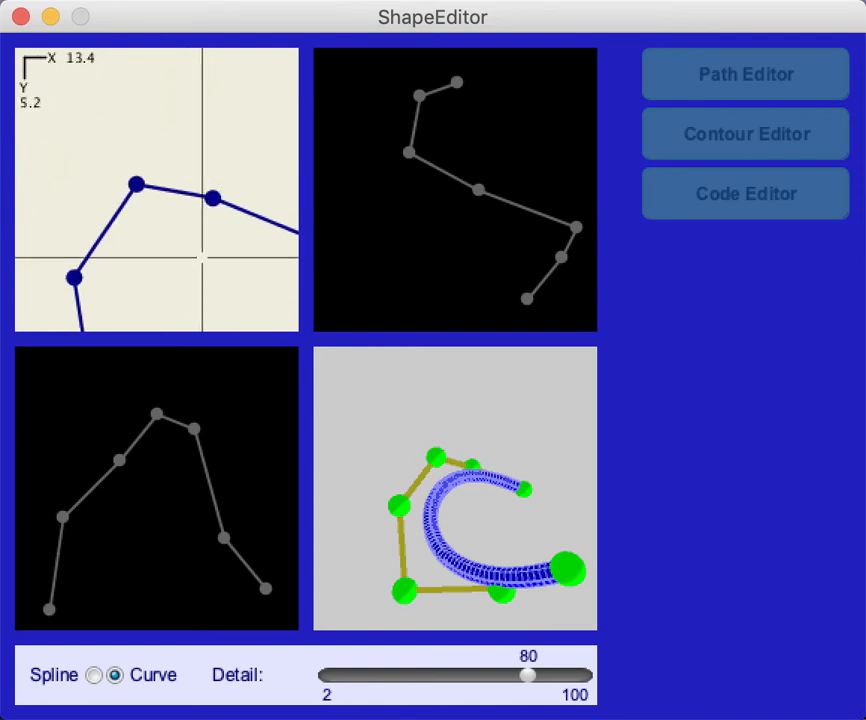
pyautogui.moveTo(201, 116)
pyautogui.mouseDown()
pyautogui.moveTo(93, 188)
pyautogui.moveTo(135, 139)
pyautogui.moveTo(193, 106)
pyautogui.mouseUp()
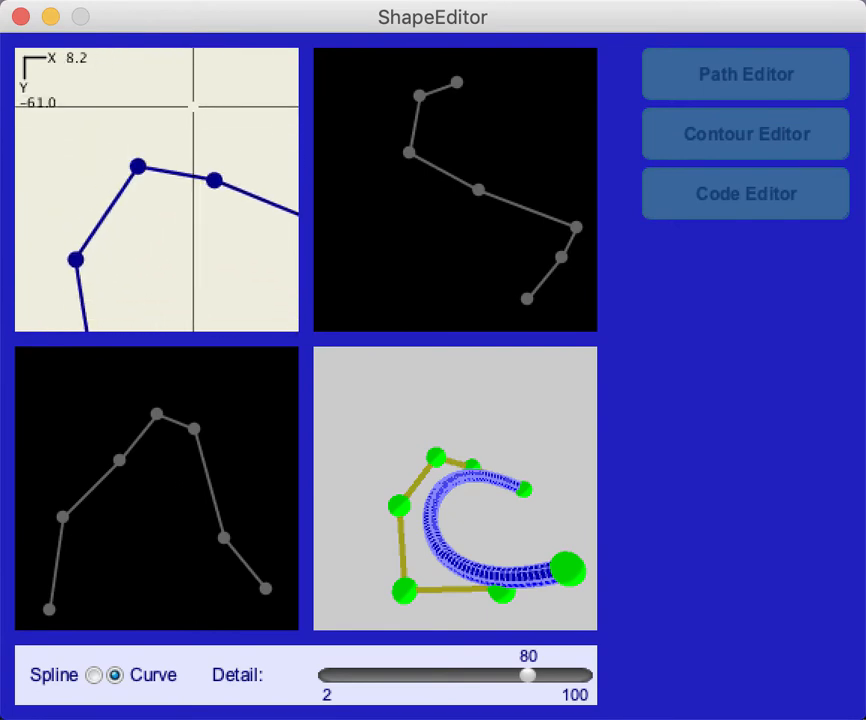
pyautogui.moveTo(170, 244); pyautogui.dragTo(99, 159)
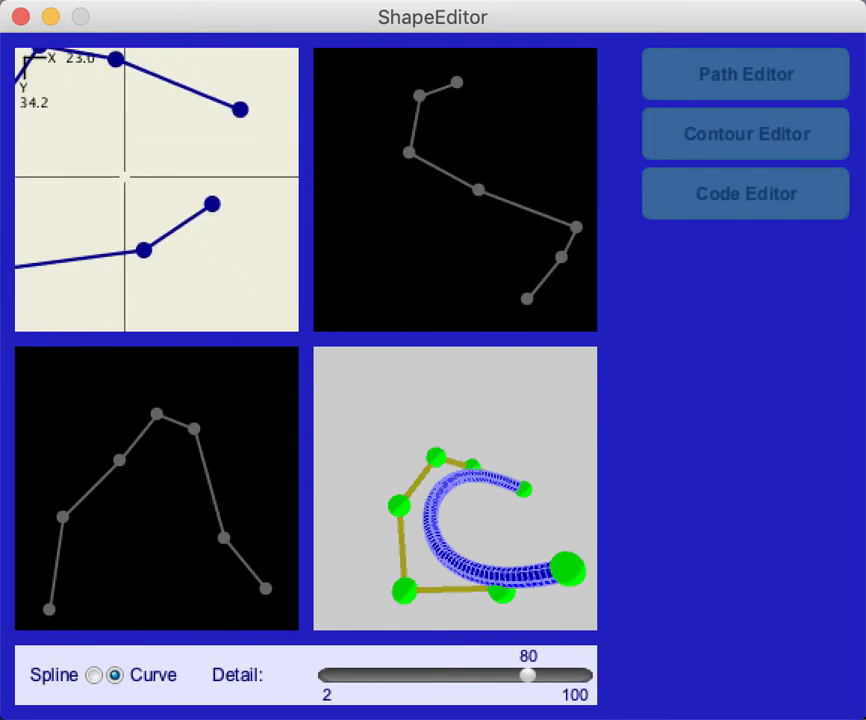
pyautogui.scroll(-3, 125, 177)
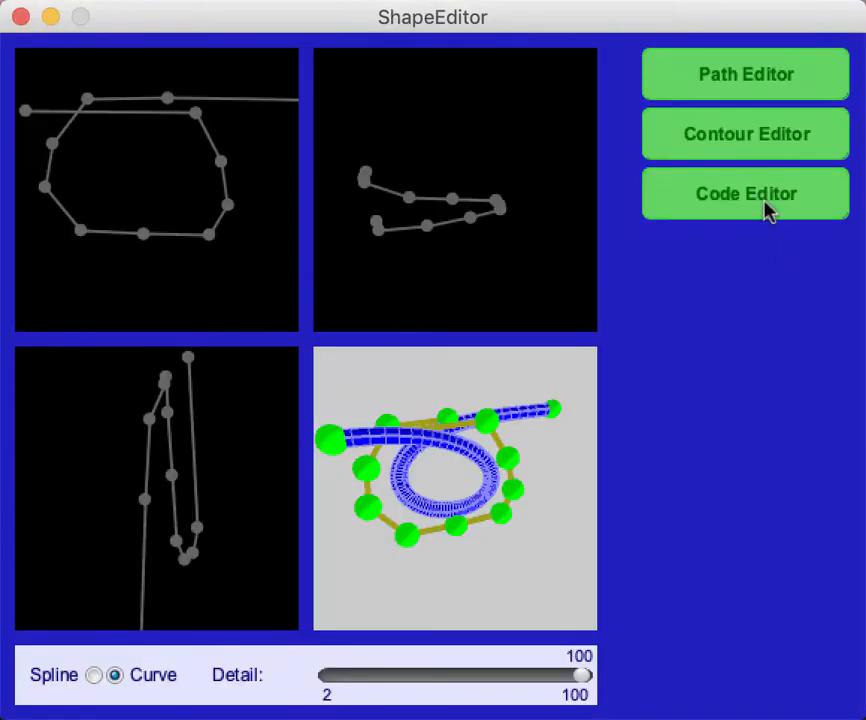
# - Open the Contour Editor and reshape the polygon by moving its lower-right vertex, bottom edge and upper-right vertex
pyautogui.click(747, 145)
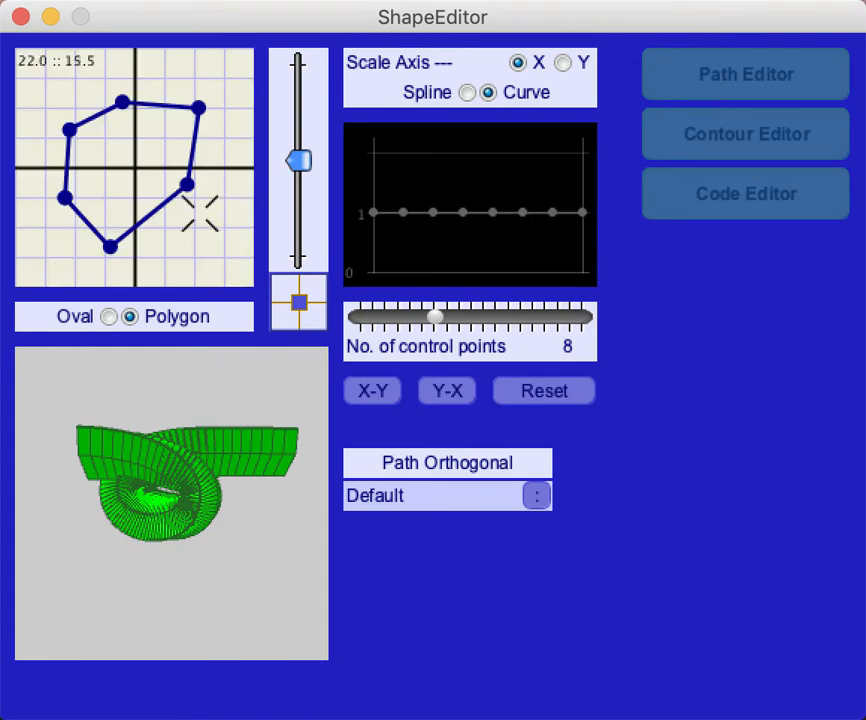
pyautogui.moveTo(187, 184); pyautogui.dragTo(205, 234)
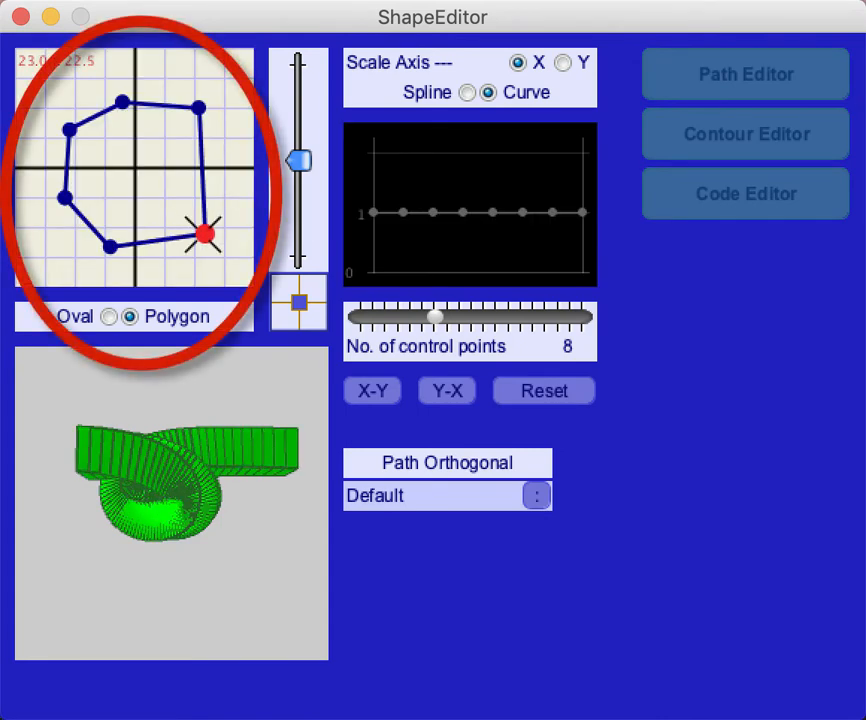
pyautogui.moveTo(145, 243); pyautogui.dragTo(114, 247)
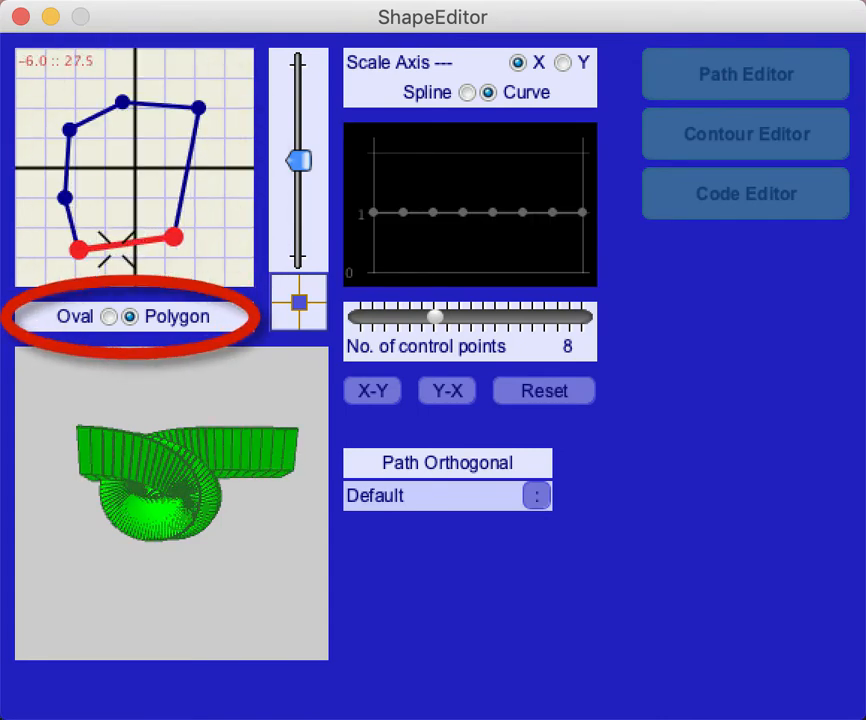
pyautogui.moveTo(198, 107); pyautogui.dragTo(182, 141)
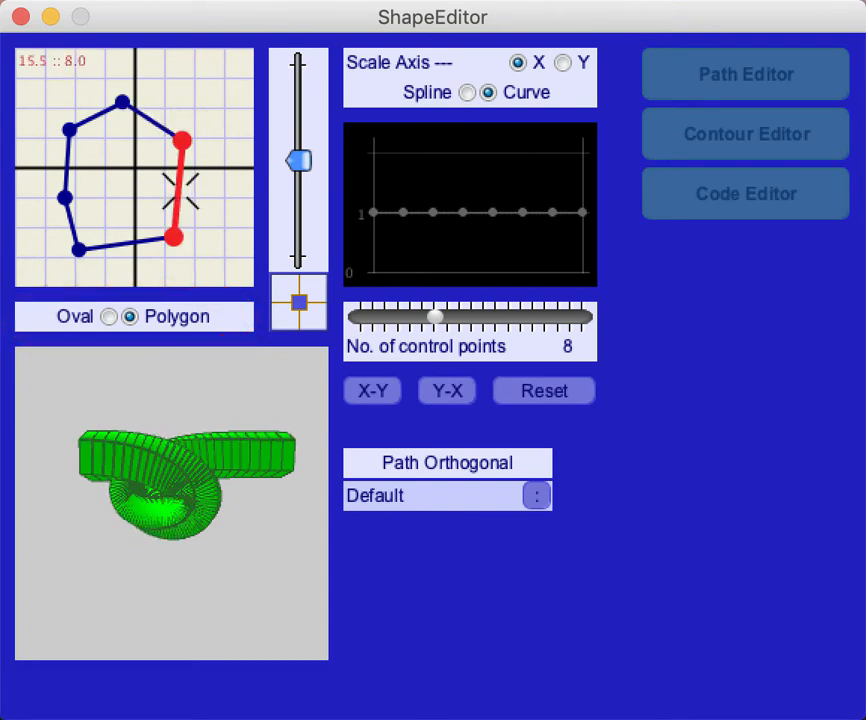
# - Insert a vertex midway along the polygon's right edge, pull it outward, and move the lower-left vertex inward
pyautogui.click(178, 188)
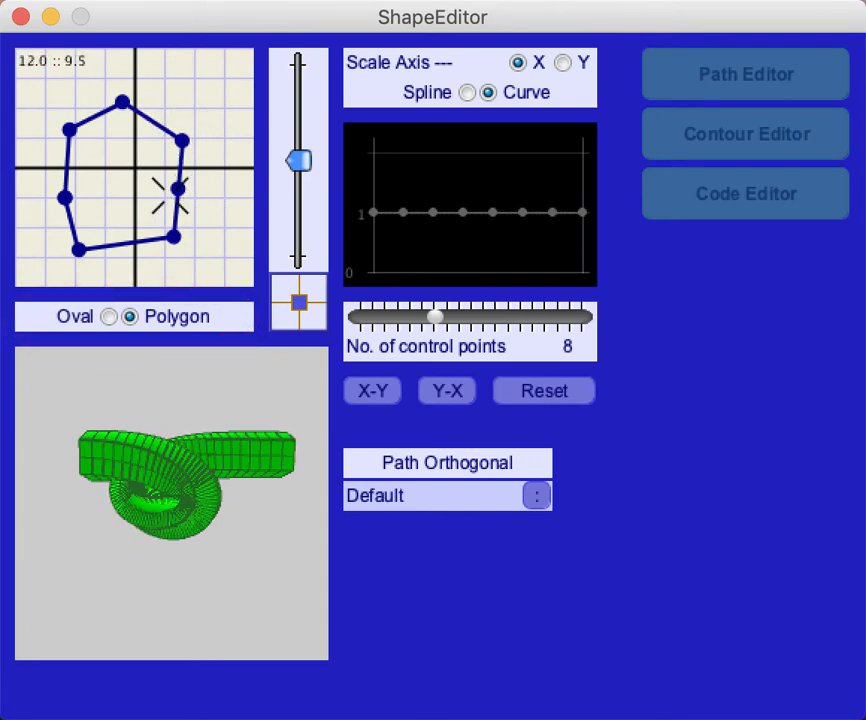
pyautogui.moveTo(176, 188); pyautogui.dragTo(210, 190)
pyautogui.scroll(5, 164, 203)
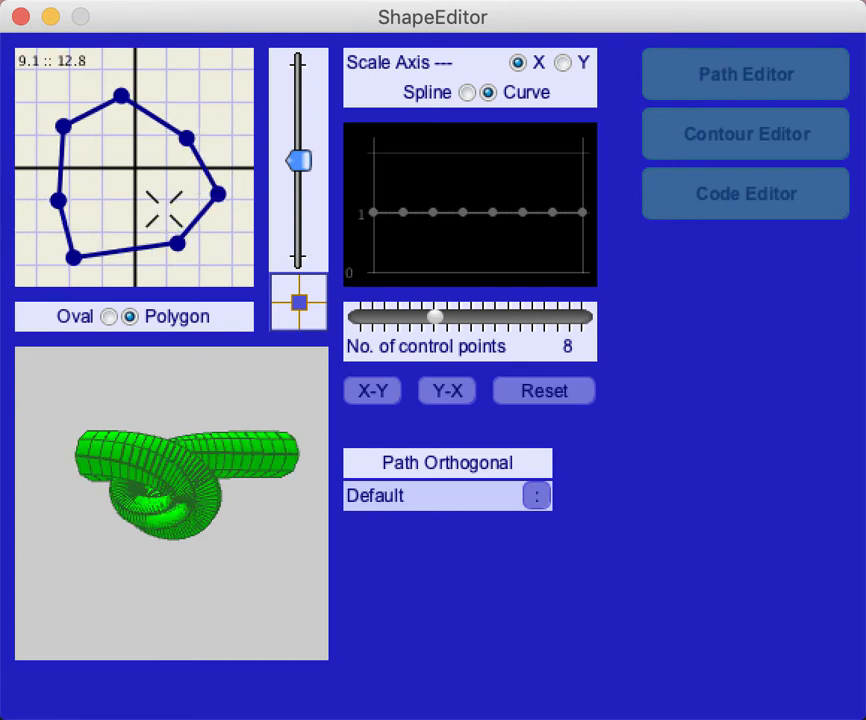
pyautogui.scroll(-5, 164, 206)
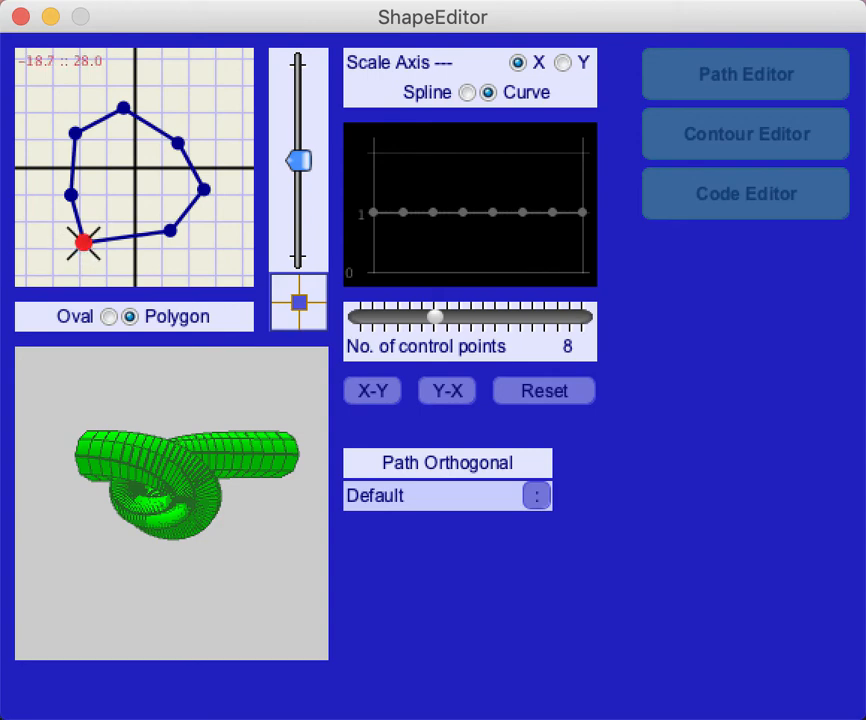
pyautogui.moveTo(82, 241); pyautogui.dragTo(103, 230)
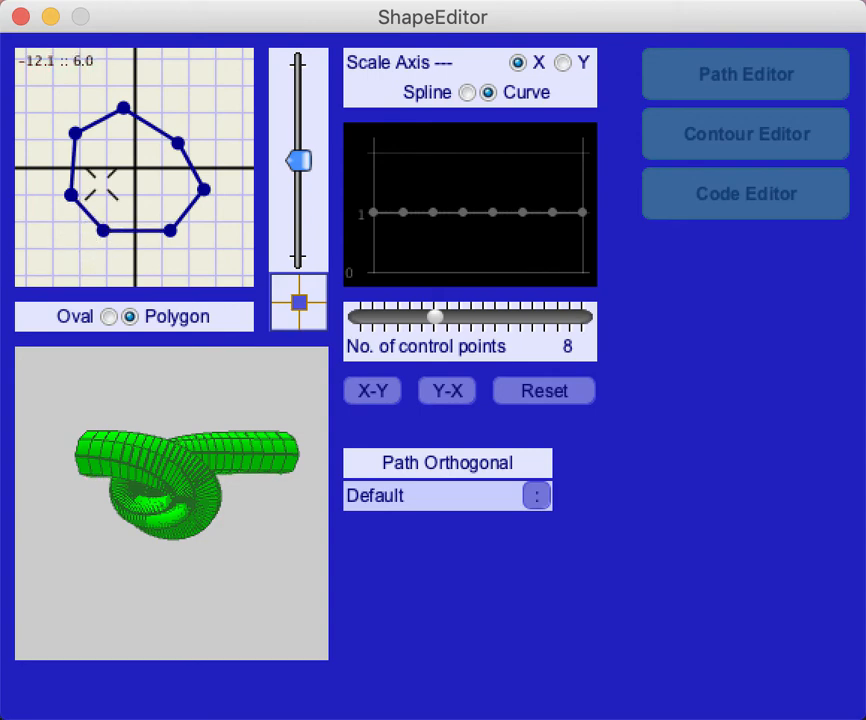
# - Delete the polygon's upper-left vertex and rotate the contour about half a turn
pyautogui.rightClick(71, 136)
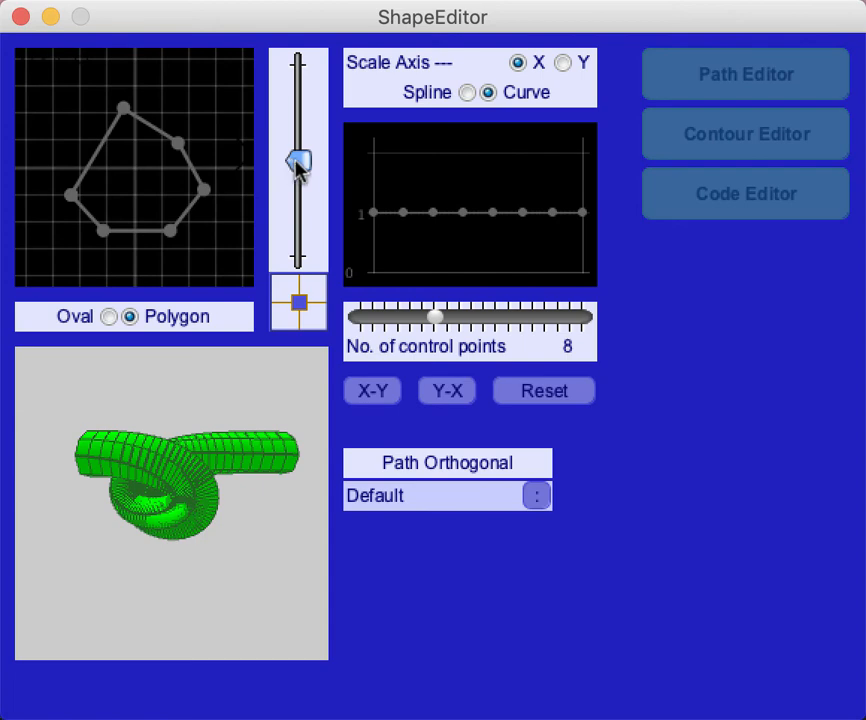
pyautogui.moveTo(299, 165); pyautogui.dragTo(288, 325)
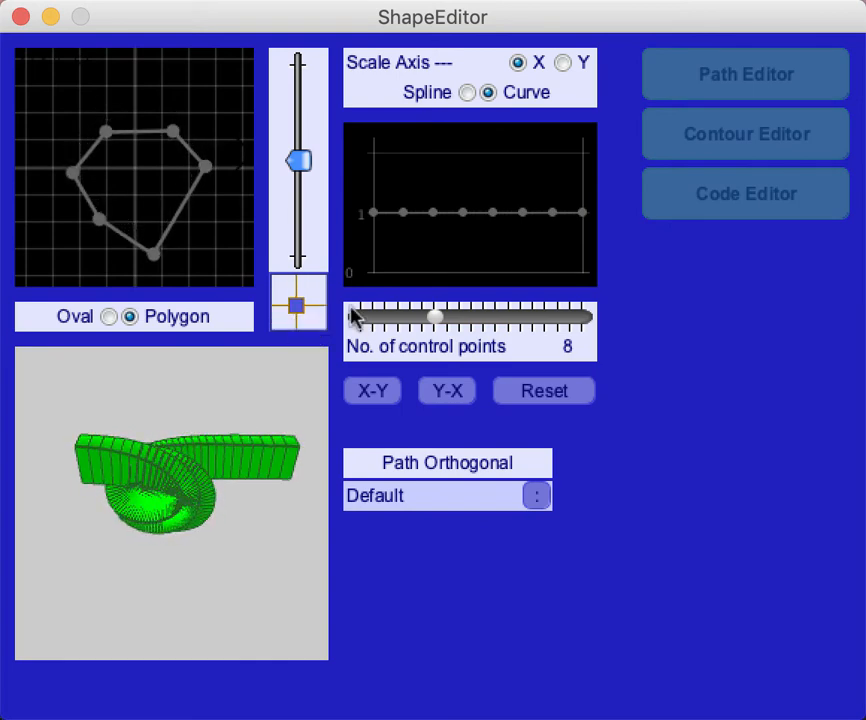
# - Change the contour type to Oval and set its number of segments to 30
pyautogui.click(108, 317)
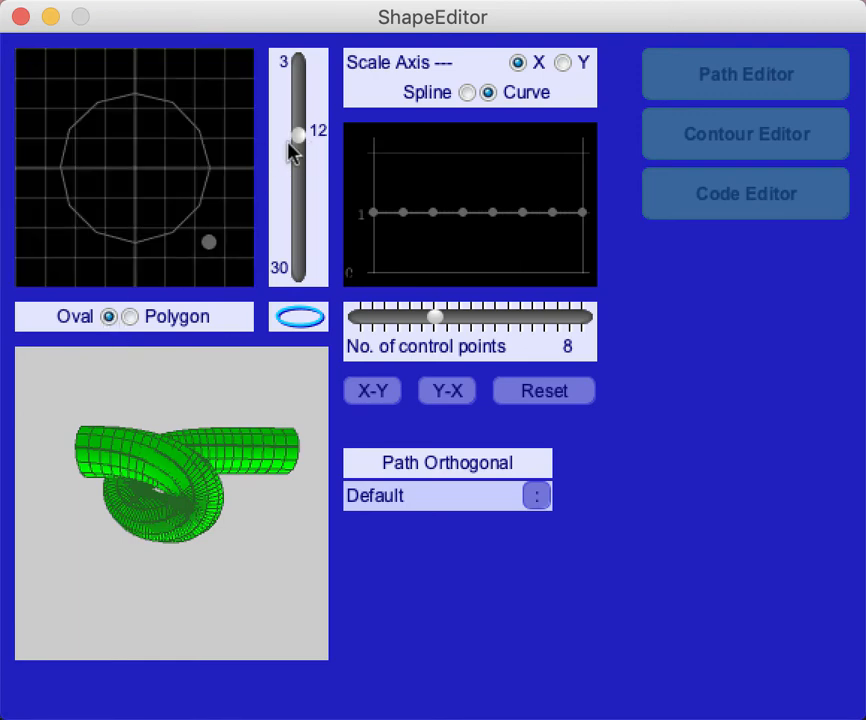
pyautogui.moveTo(299, 140); pyautogui.dragTo(295, 292)
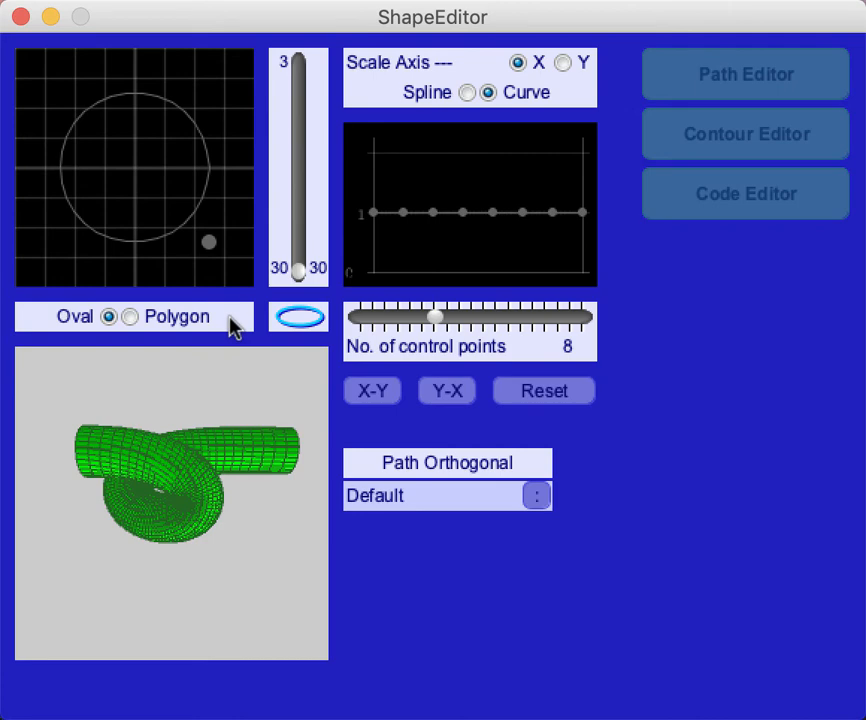
# - Adjust the oval's proportions, constrain it to a circle and reduce its radius to 12.5
pyautogui.moveTo(208, 241); pyautogui.dragTo(215, 203)
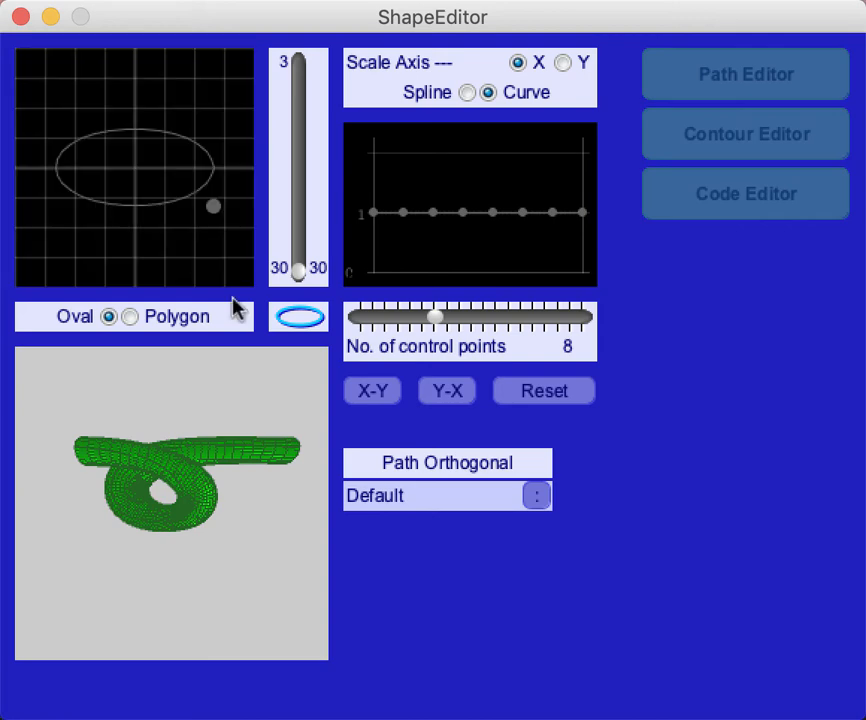
pyautogui.click(292, 322)
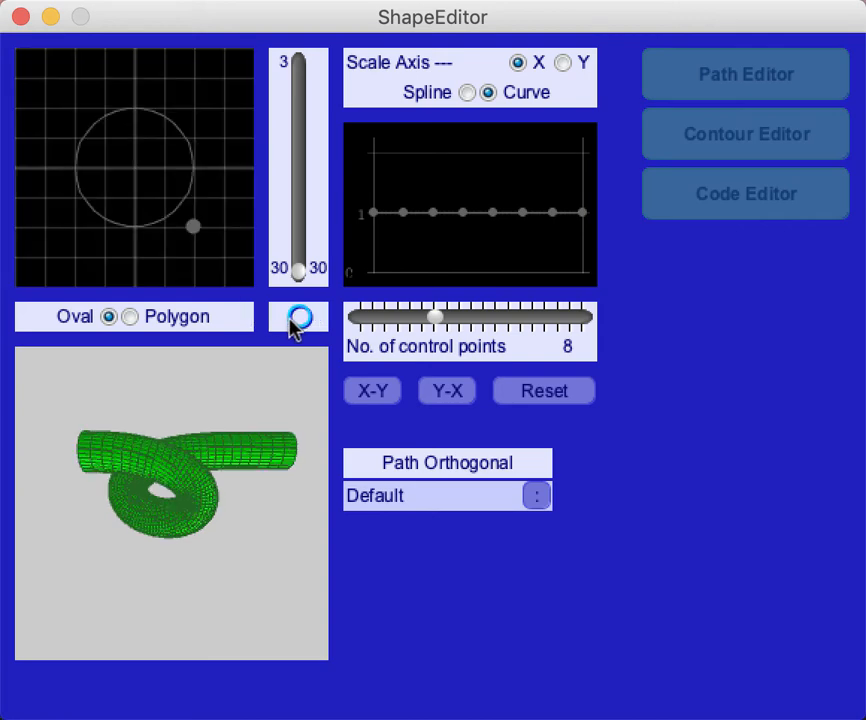
pyautogui.moveTo(193, 226); pyautogui.dragTo(170, 202)
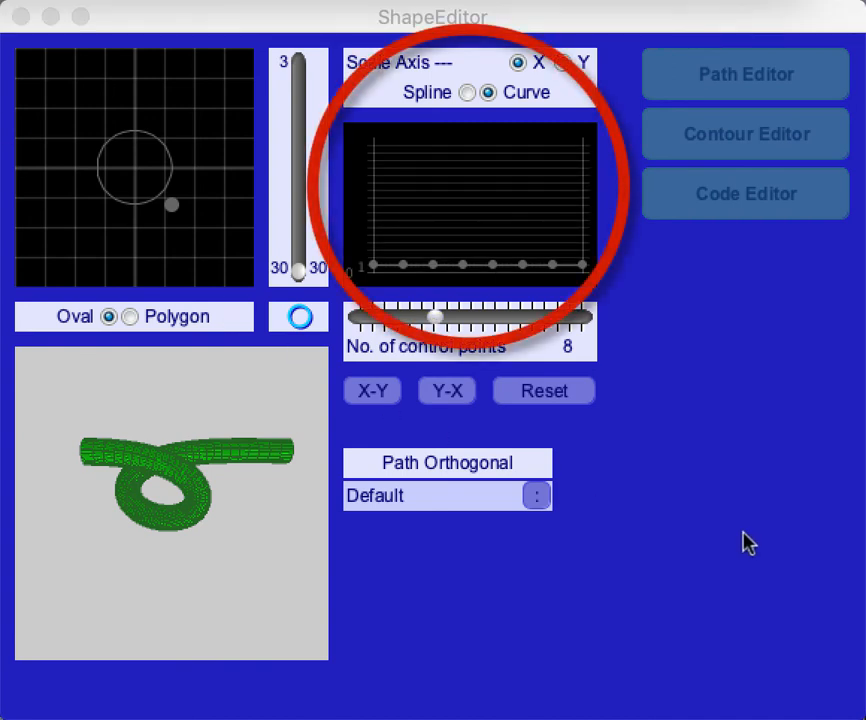
# - Set the number of control points on the X scale curve to 16
pyautogui.click(468, 636)
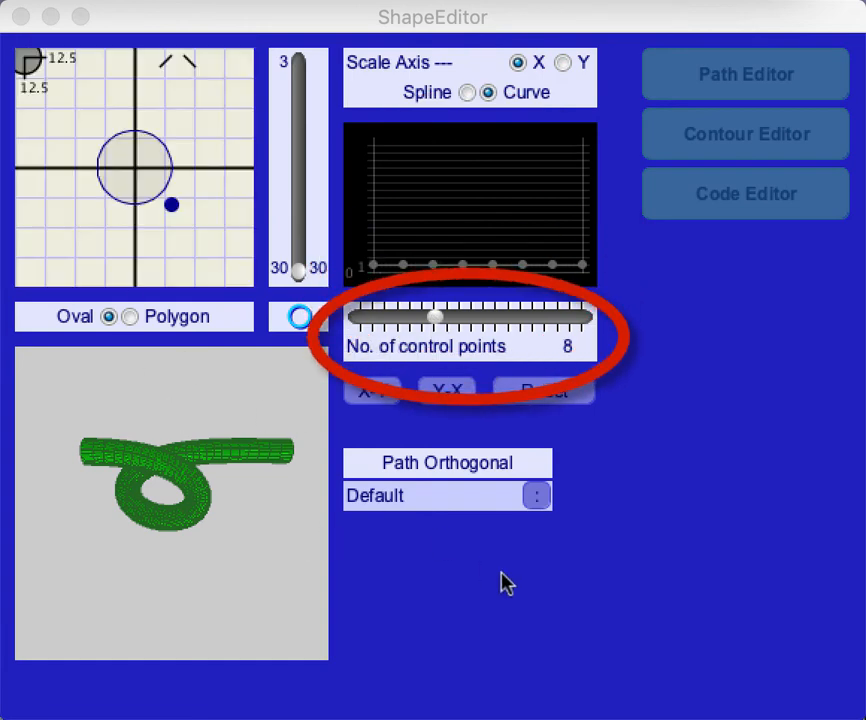
pyautogui.click(503, 572)
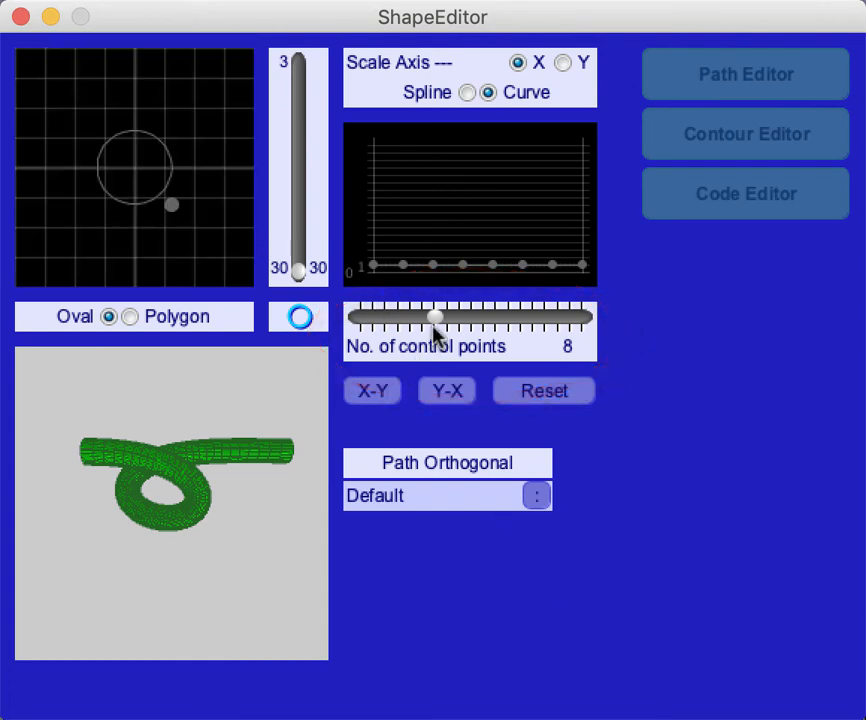
pyautogui.moveTo(434, 318); pyautogui.dragTo(530, 325)
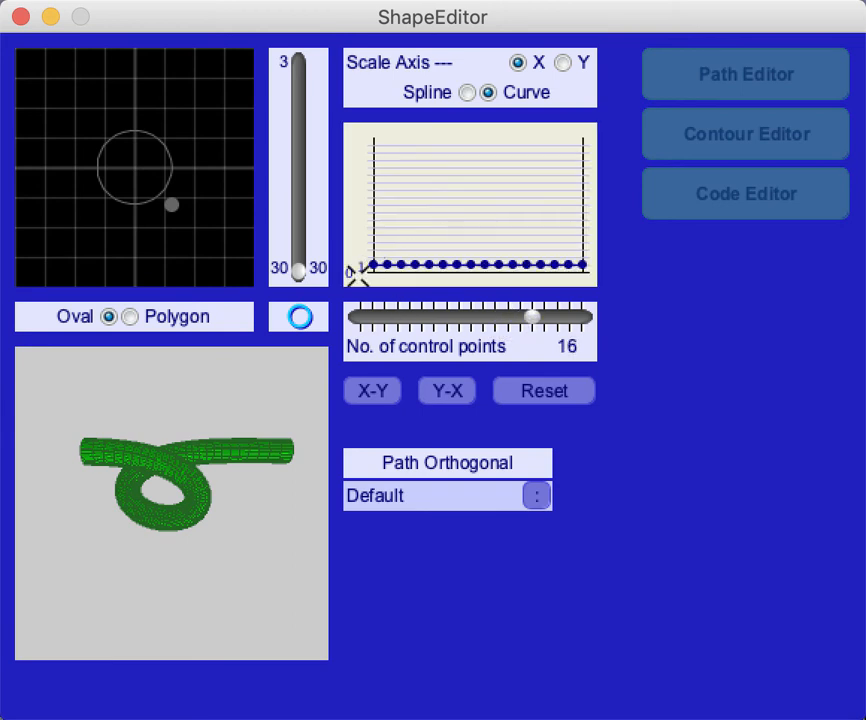
# - Raise the X scale curve's first control point to about 10 and its last to about 1.8, and lower the second-to-last below 1
pyautogui.moveTo(373, 265); pyautogui.dragTo(373, 195)
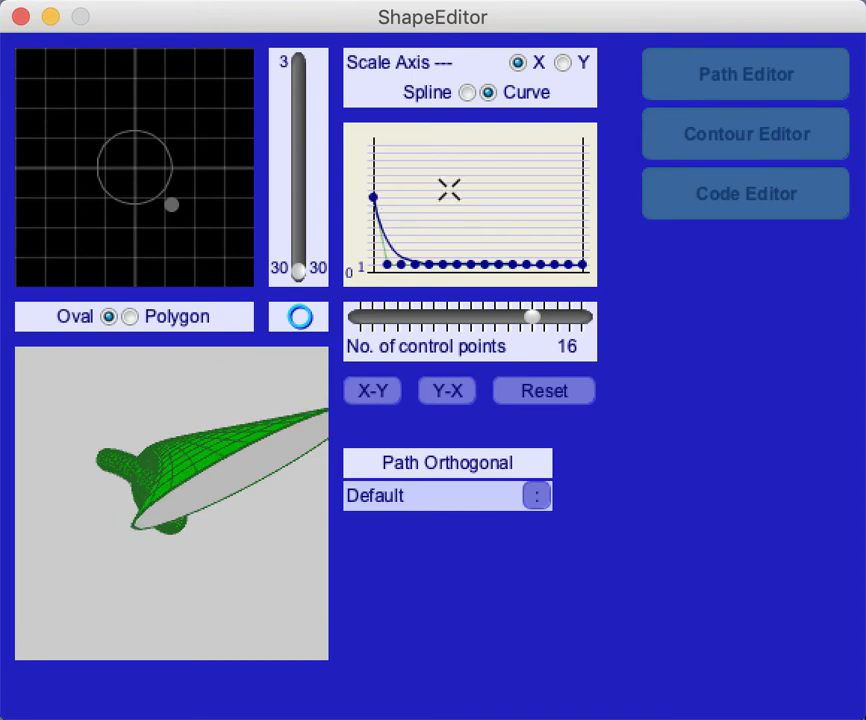
pyautogui.scroll(10, 454, 177)
pyautogui.moveTo(582, 214); pyautogui.dragTo(566, 254)
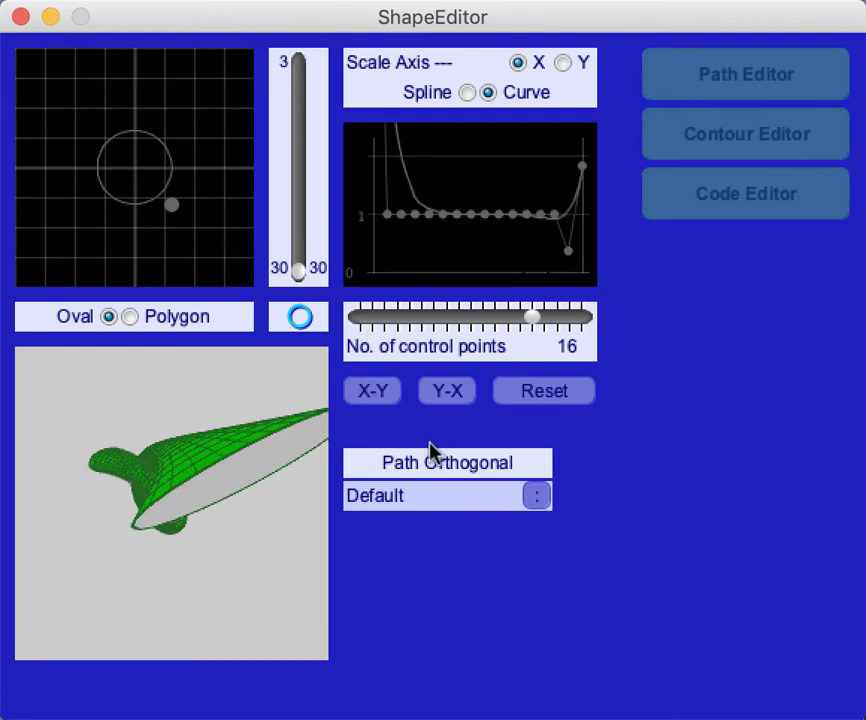
# - Copy the X scale curve to the Y axis and inspect the resulting shape from another angle
pyautogui.click(375, 404)
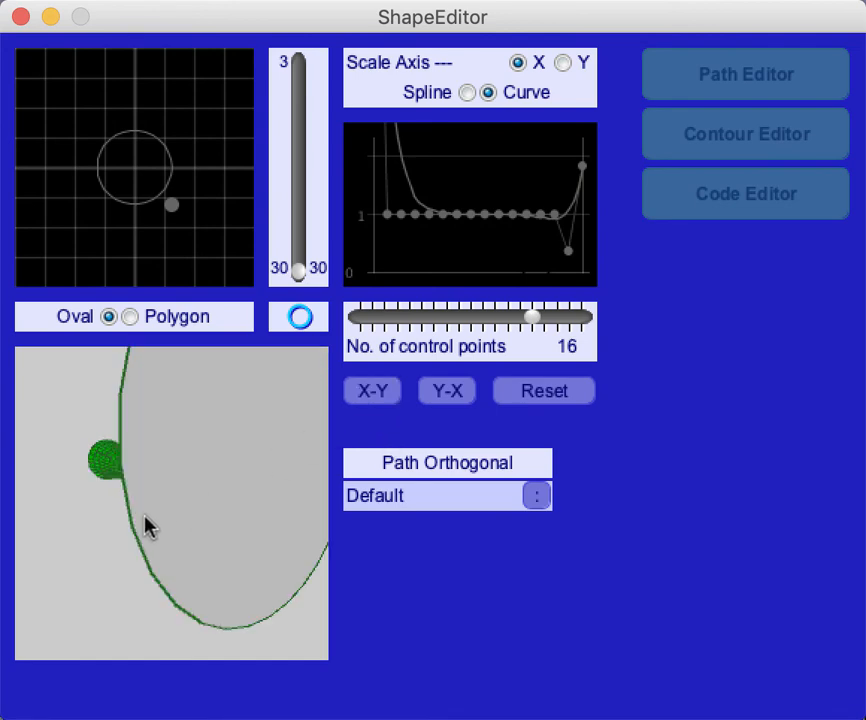
pyautogui.moveTo(144, 515); pyautogui.dragTo(264, 535)
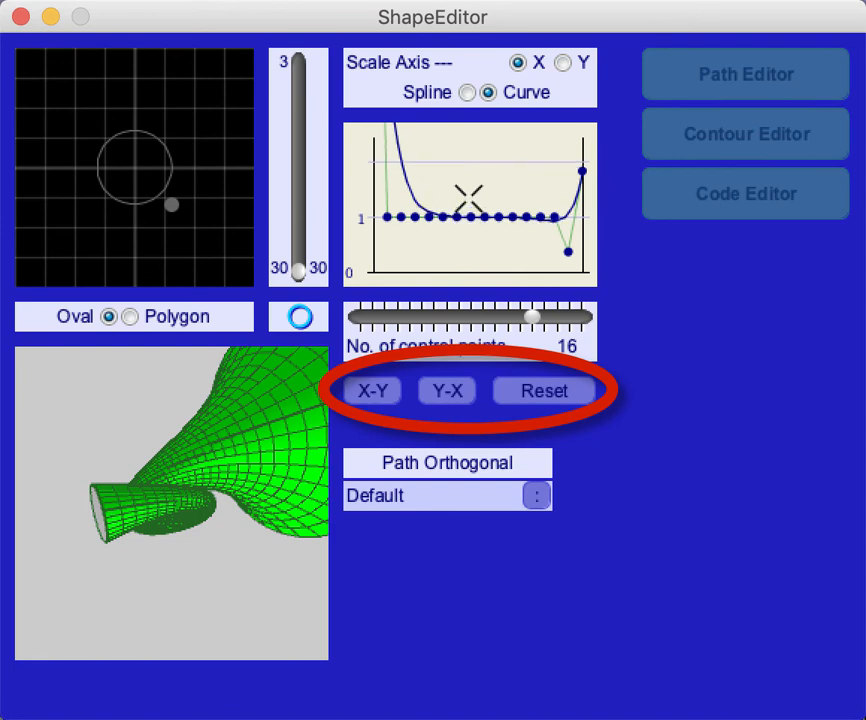
# - Lower the X scale curve's first control point to about 7 and copy the revised curve to the Y axis
pyautogui.scroll(-10, 468, 198)
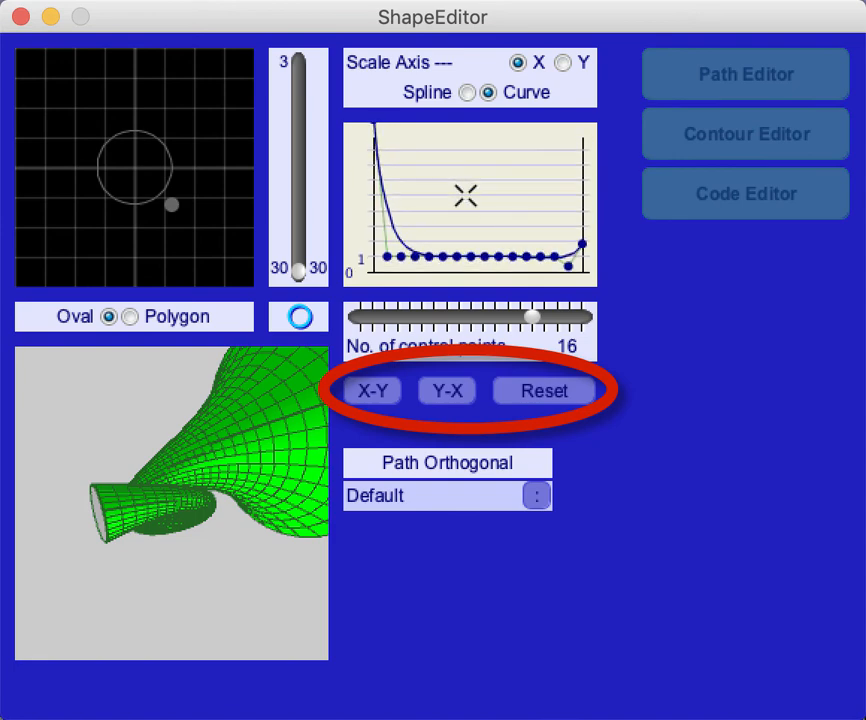
pyautogui.scroll(-2, 465, 194)
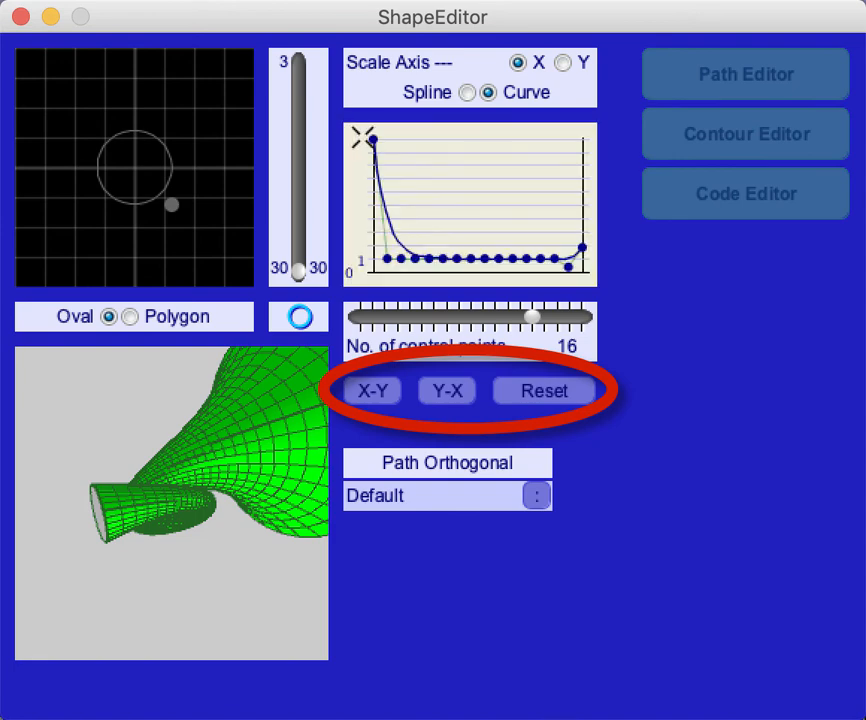
pyautogui.moveTo(373, 137); pyautogui.dragTo(372, 178)
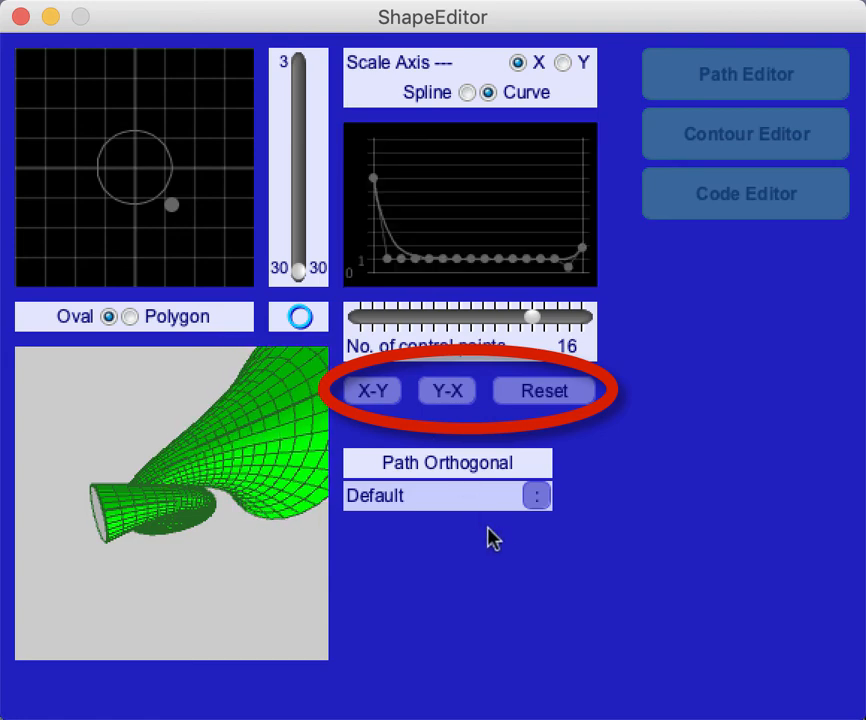
pyautogui.moveTo(309, 586); pyautogui.dragTo(130, 500)
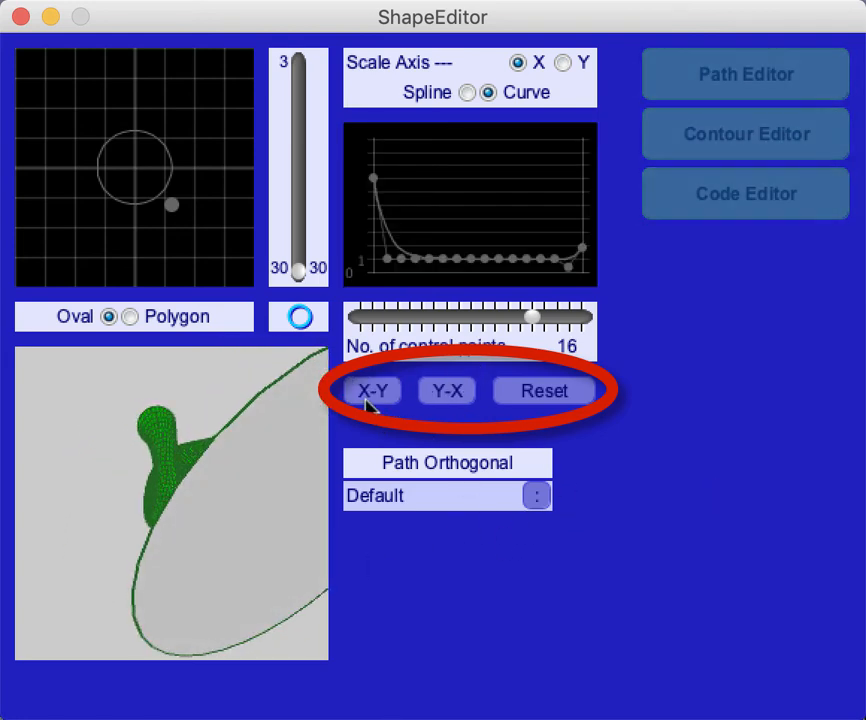
# - Examine the available path orthogonal options
pyautogui.click(537, 496)
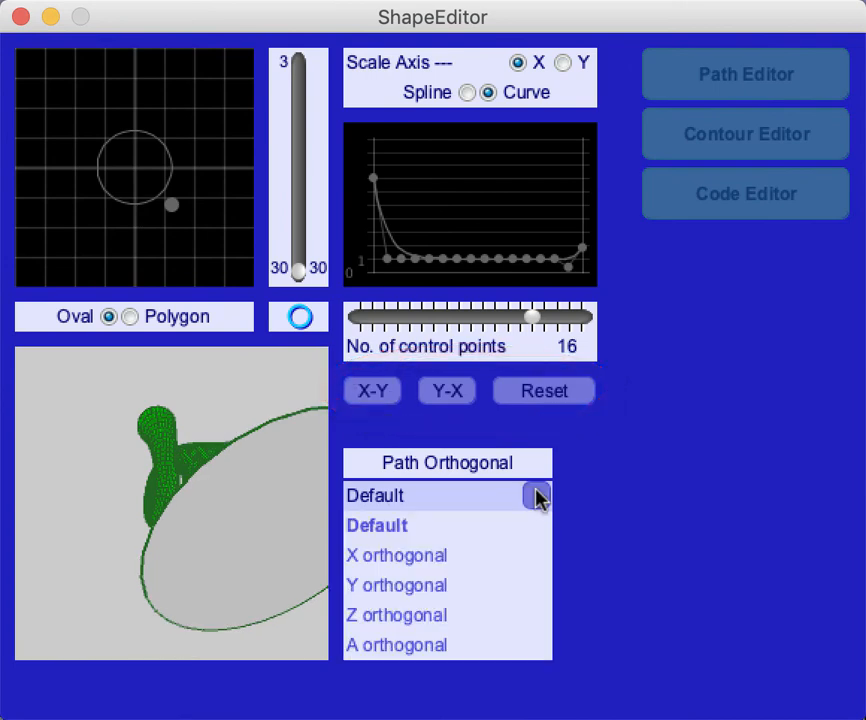
pyautogui.click(536, 497)
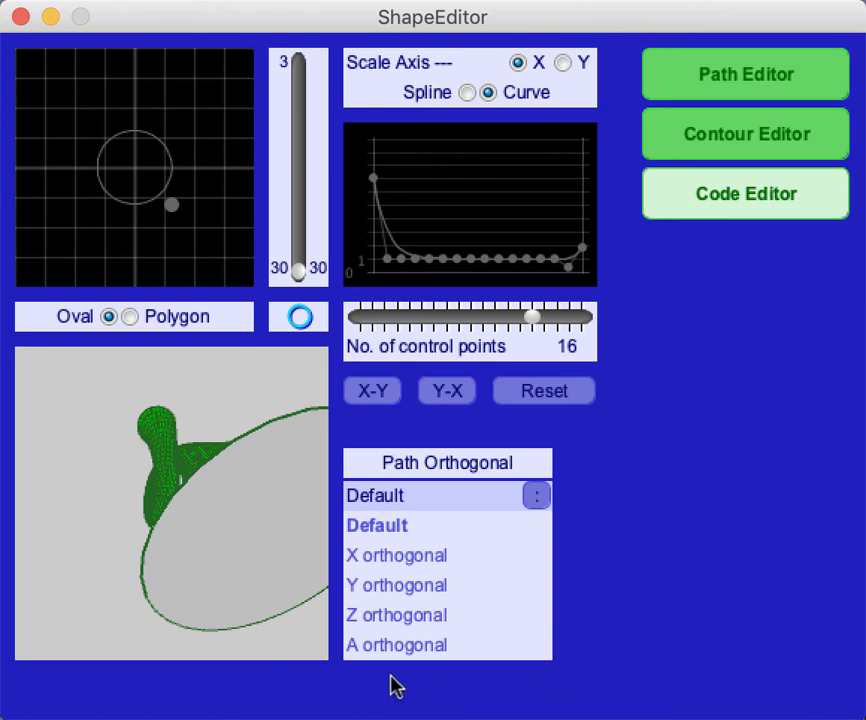
# - Generate the shape's sketch code, copy it to the clipboard and paste it into the empty sketch in Processing
pyautogui.click(741, 204)
pyautogui.click(741, 204)
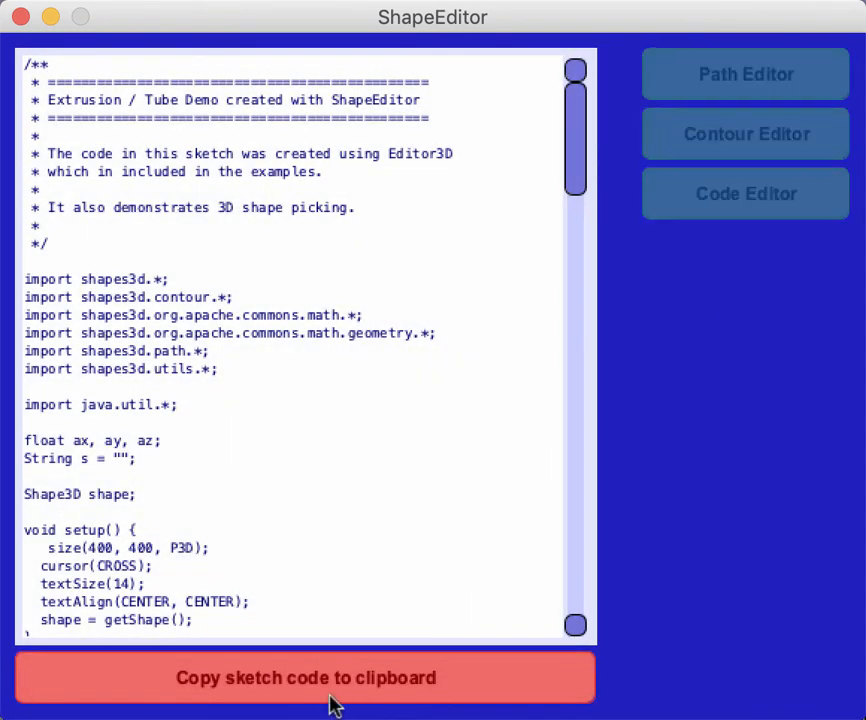
pyautogui.click(321, 693)
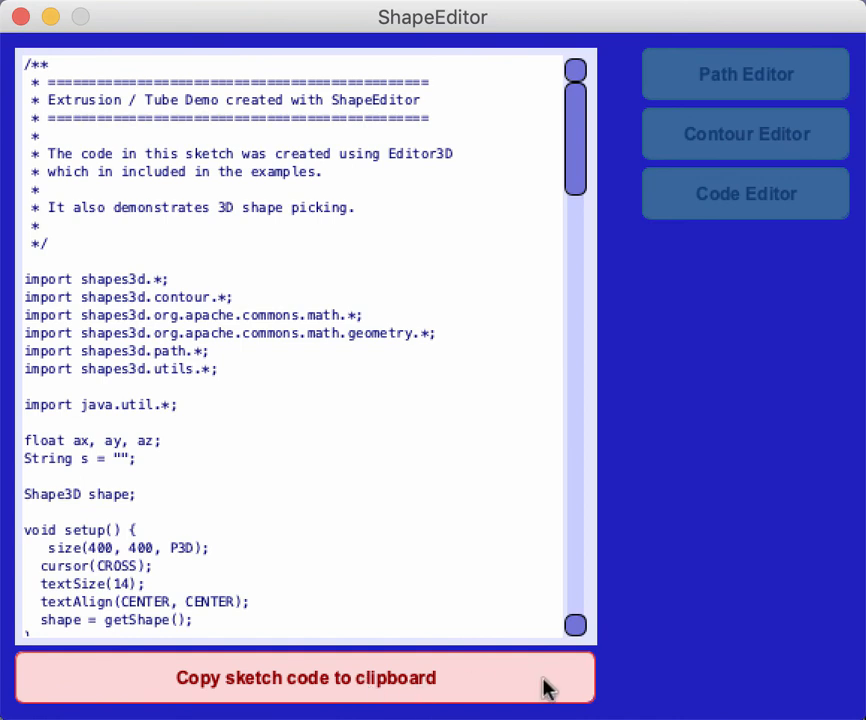
pyautogui.click(392, 682)
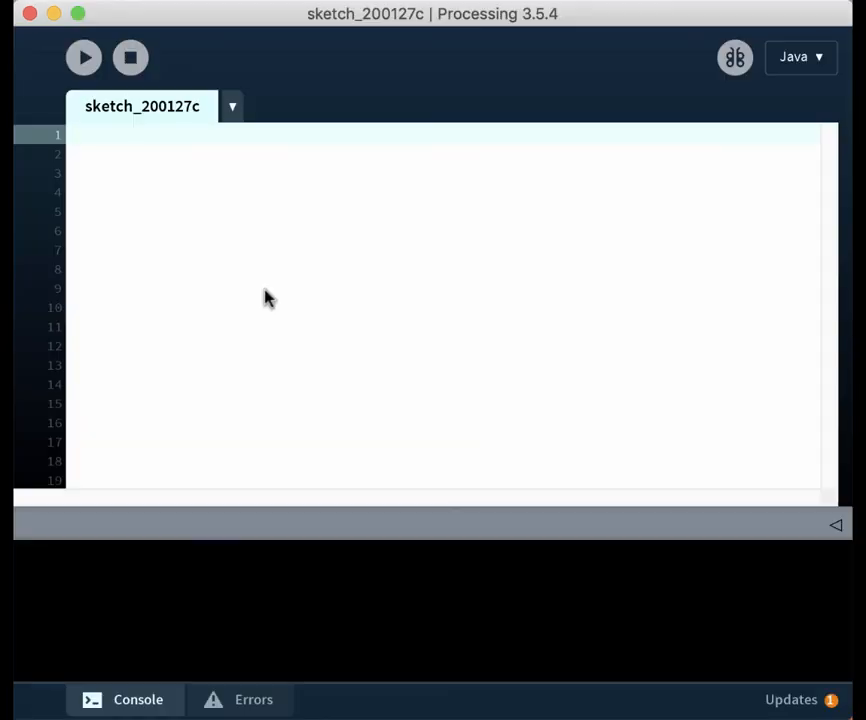
pyautogui.press('super+v')
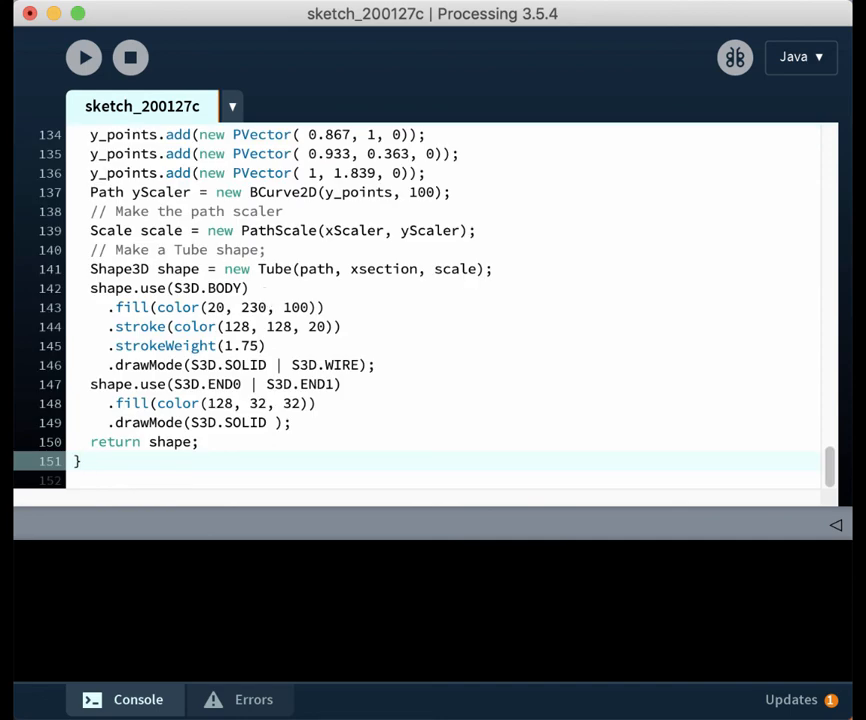